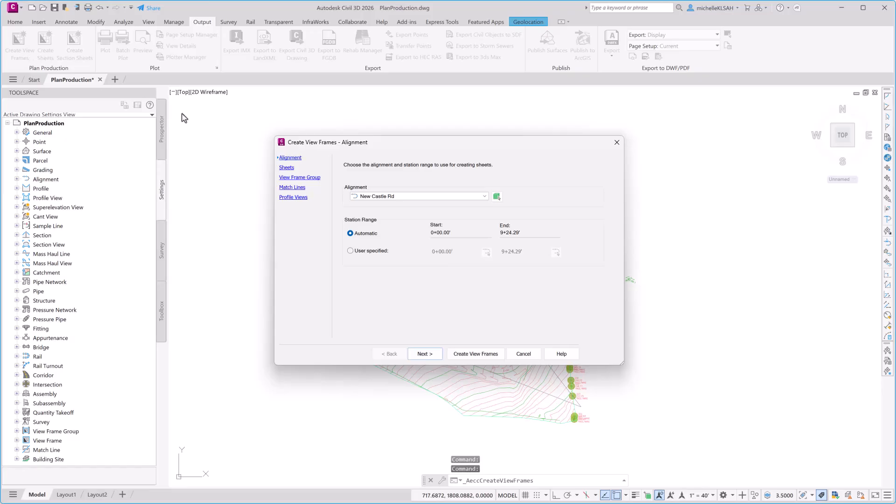
- Choose the New Castle Rd alignment for the view frames and continue to the sheet settings
left_click(390, 197)
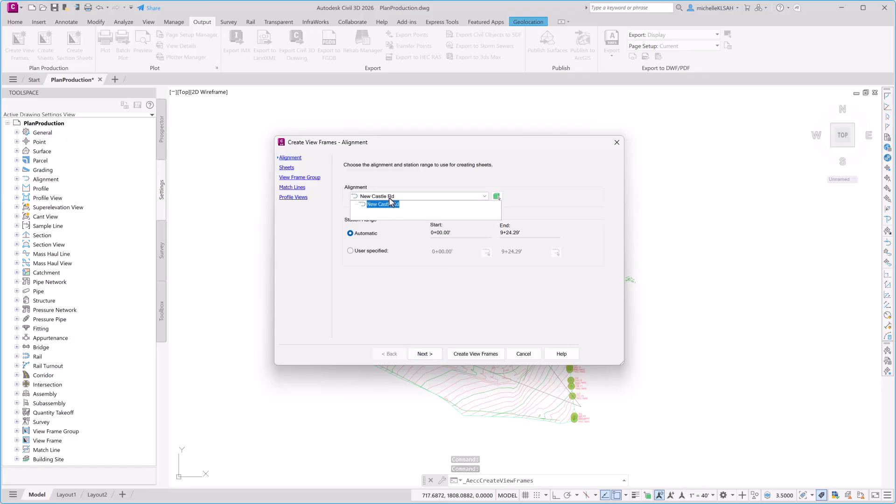
left_click(390, 201)
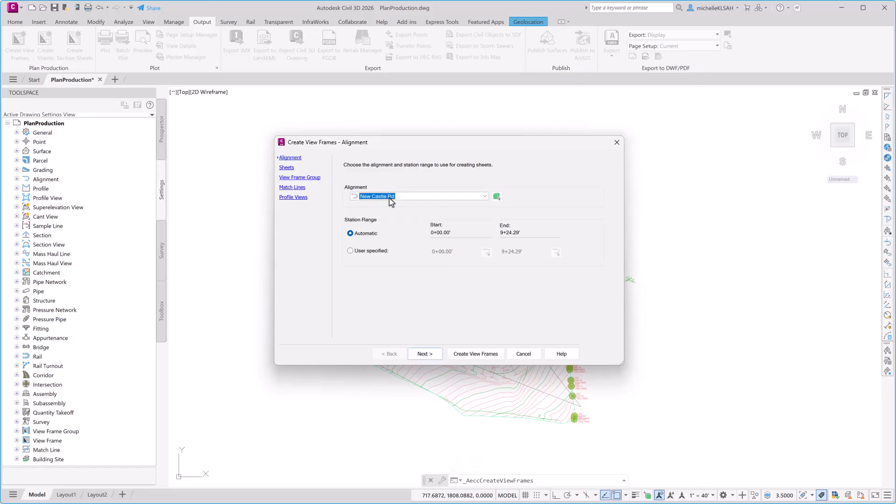
left_click(424, 354)
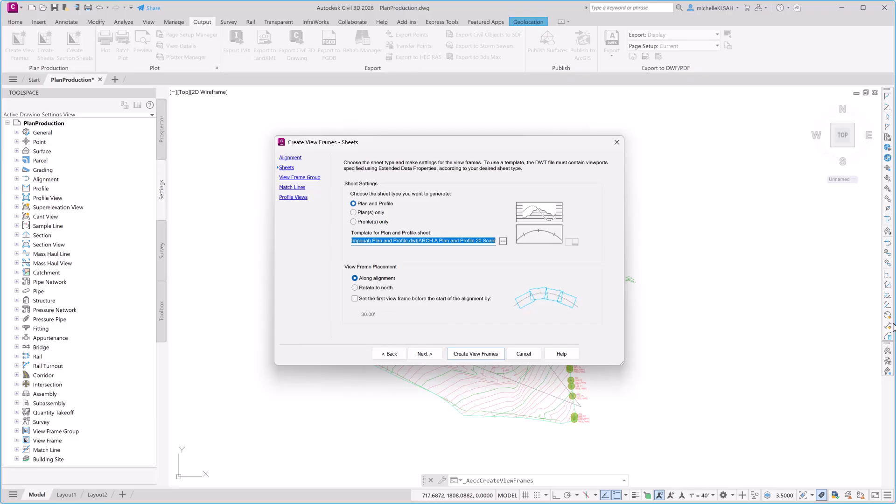
- Set the sheet type to Plan and Profile and use the ARCH A Plan and Profile 20 Scale layout as the sheet template
left_click(366, 216)
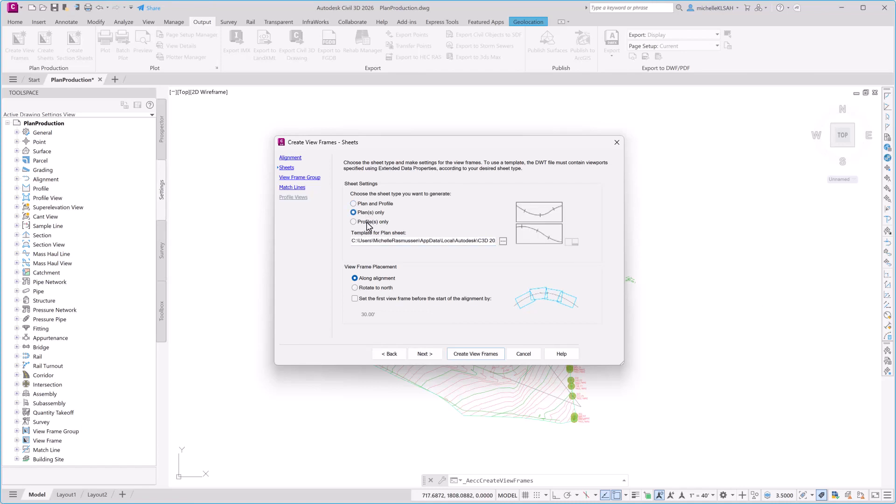
left_click(369, 226)
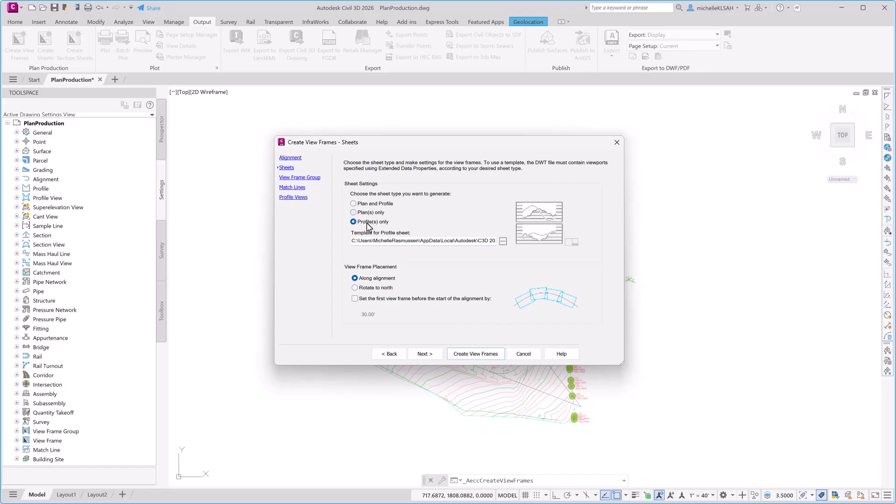
key("Down")
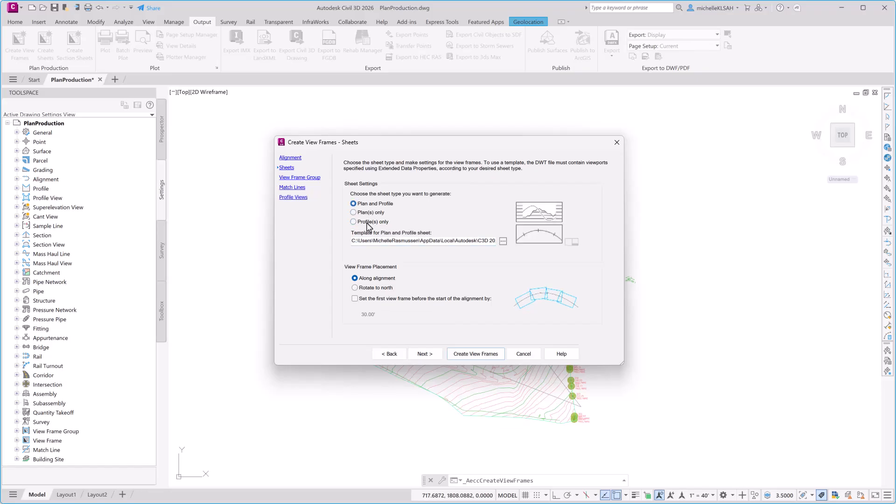
left_click(503, 241)
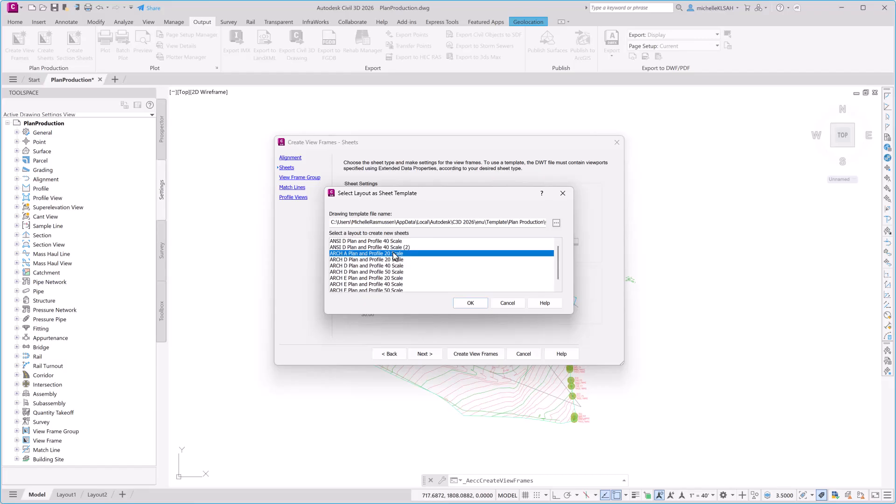
left_click(466, 304)
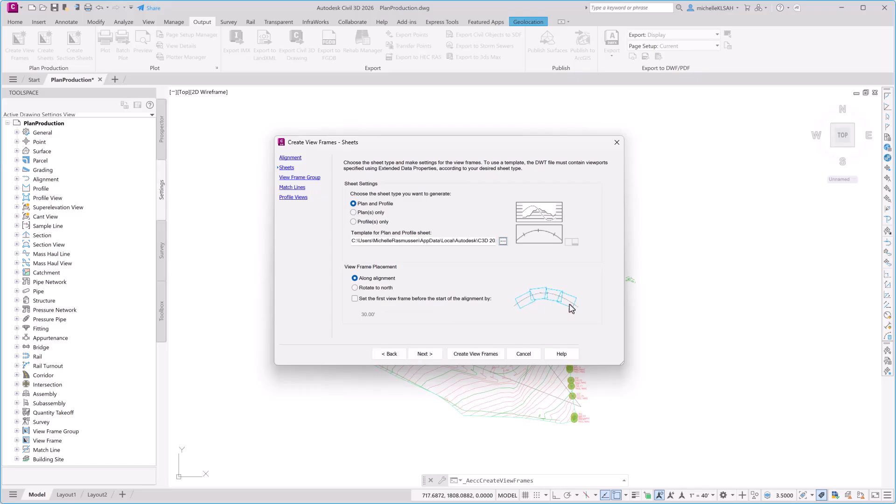
- Place the view frames along the alignment, with the first frame set 30.00' before the alignment's start, and continue to the view frame group settings
left_click(371, 289)
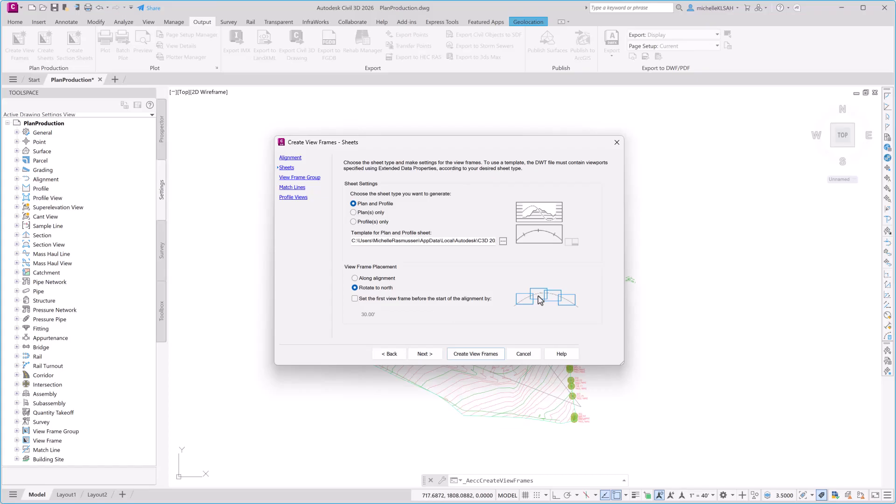
left_click(355, 278)
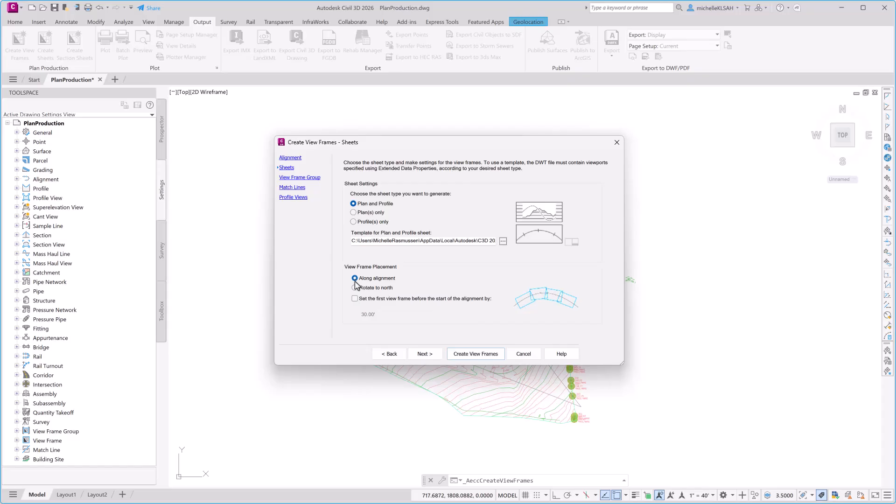
left_click(354, 299)
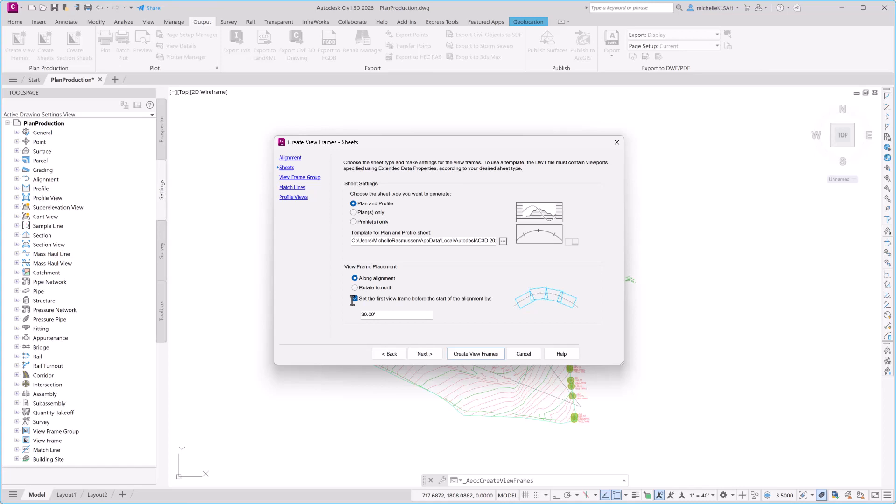
left_click(428, 356)
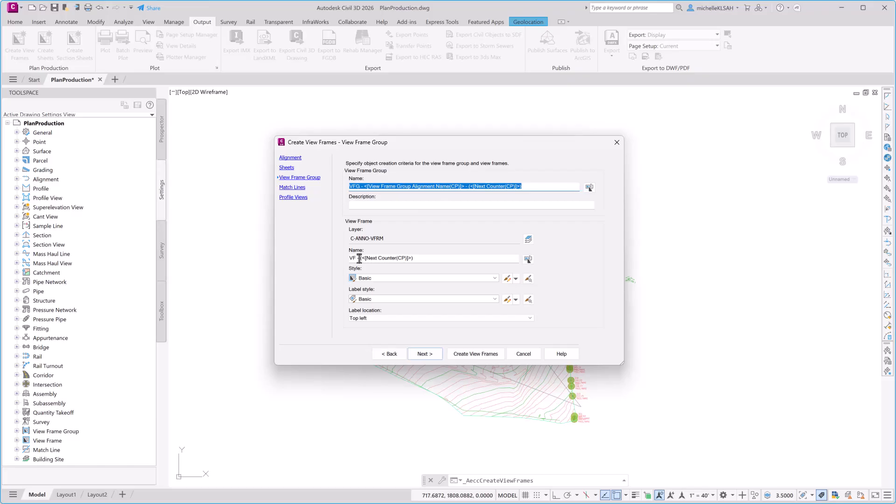
- Keep the Basic view frame and label styles, set the label location to Top center, and continue to the match line settings
left_click(373, 278)
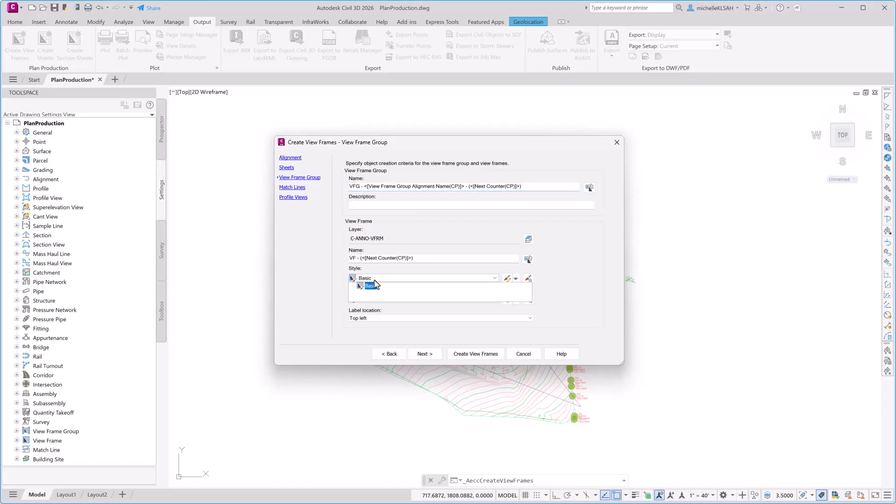
left_click(375, 284)
left_click(379, 300)
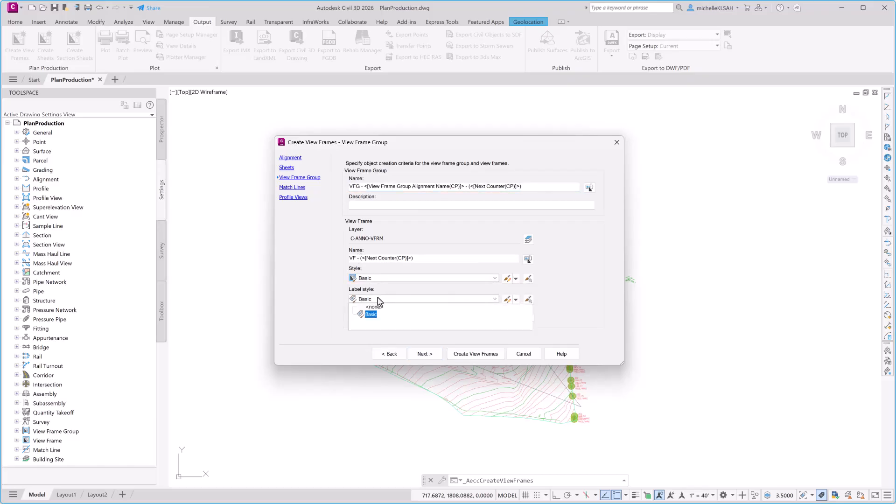
left_click(379, 300)
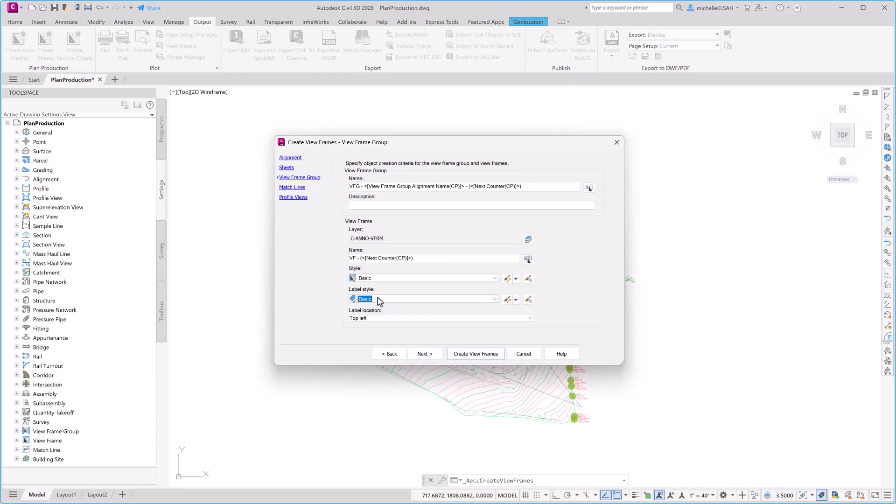
left_click(379, 319)
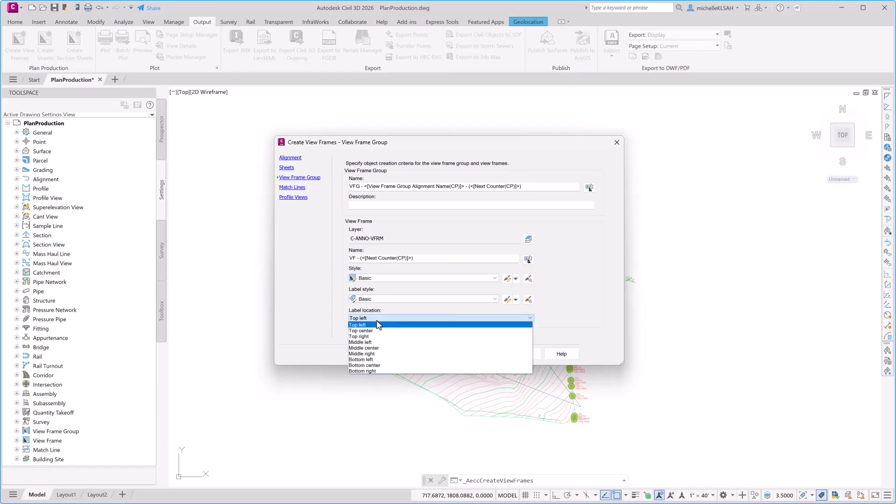
key("Down")
key("Down")
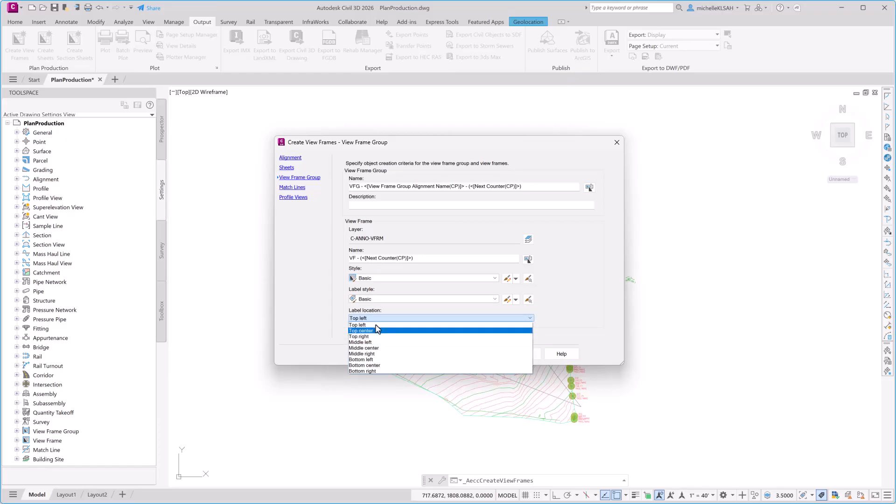
left_click(374, 333)
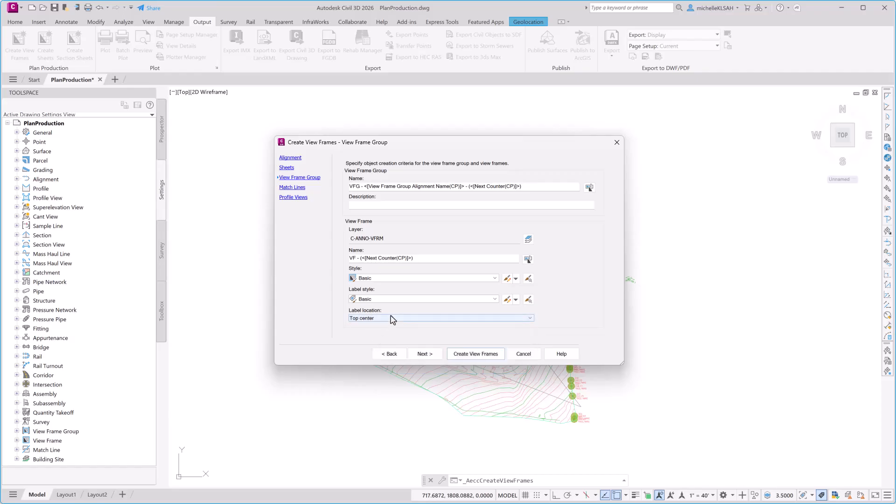
left_click(425, 354)
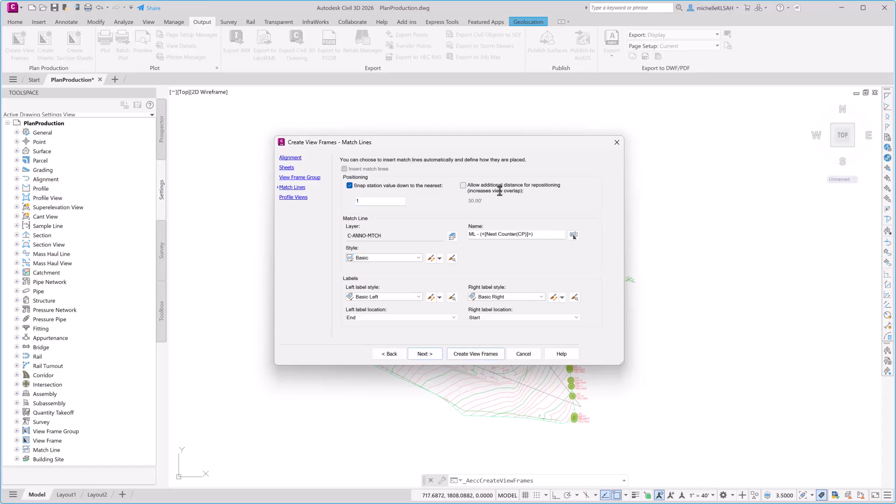
- Set both the left and right match line label locations to Alignment Intersection and continue to the profile view settings
left_click(372, 297)
left_click(372, 300)
left_click(364, 318)
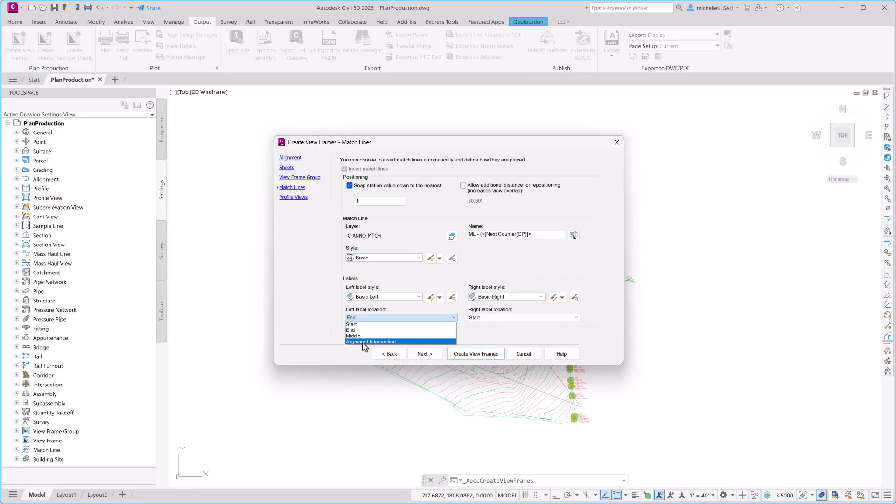
left_click(363, 342)
left_click(502, 318)
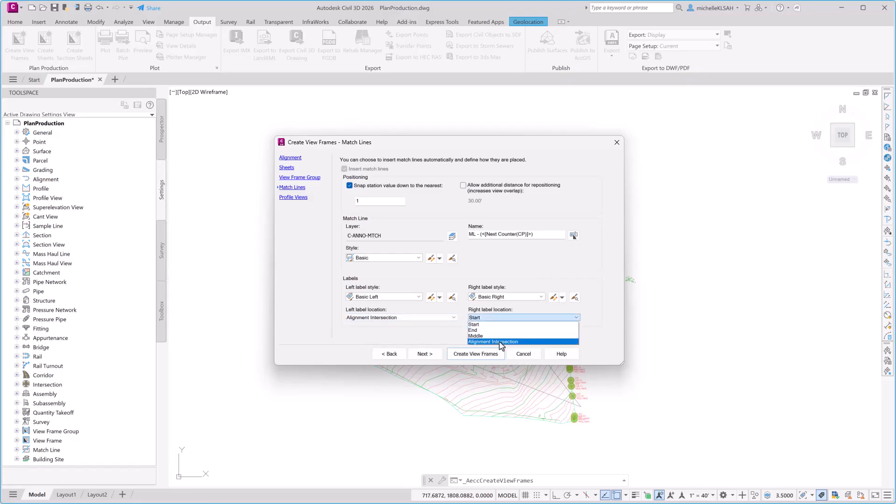
left_click(500, 342)
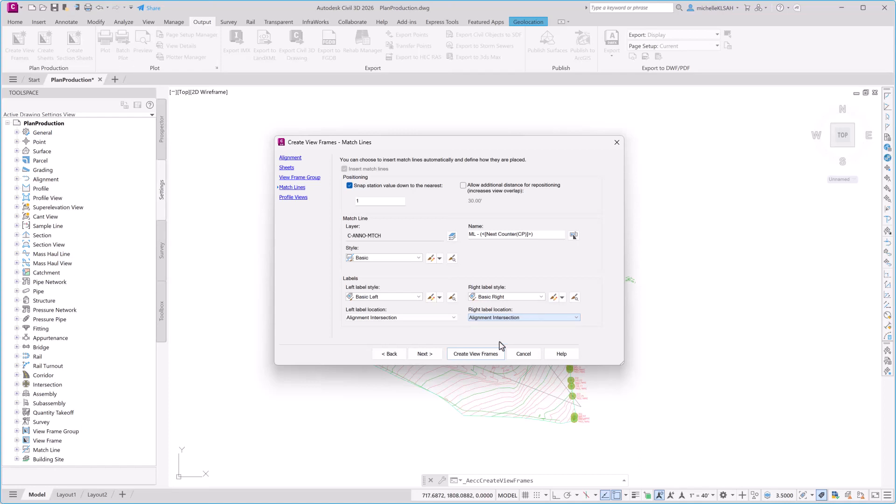
left_click(423, 354)
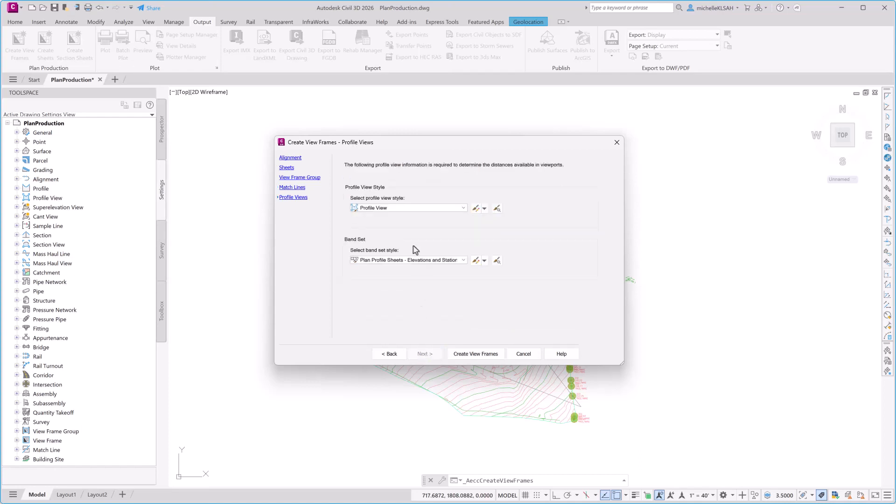
- Keep the Profile View style and the Plan Profile Sheets - Elevations and Stations band set, and create the view frames
left_click(411, 208)
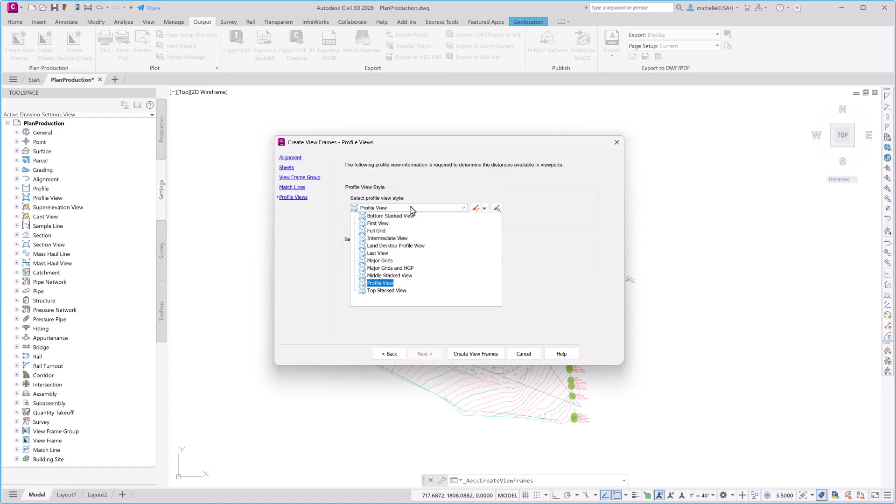
left_click(412, 208)
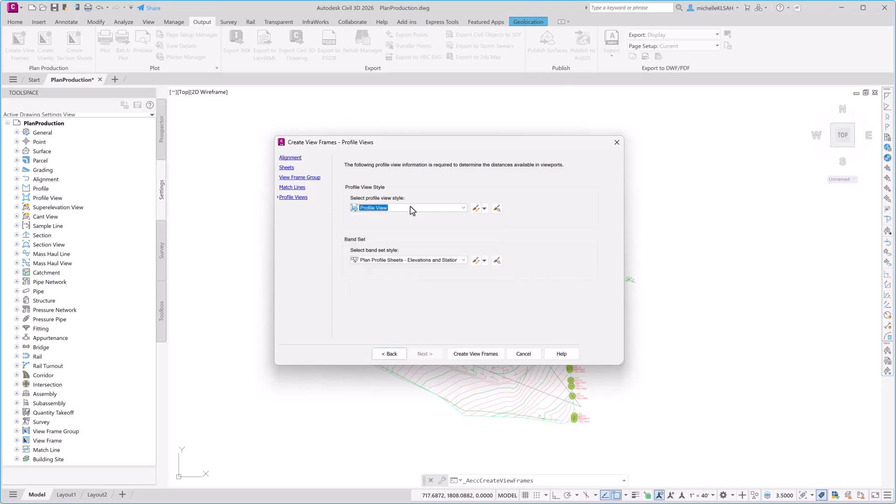
left_click(404, 261)
left_click(403, 261)
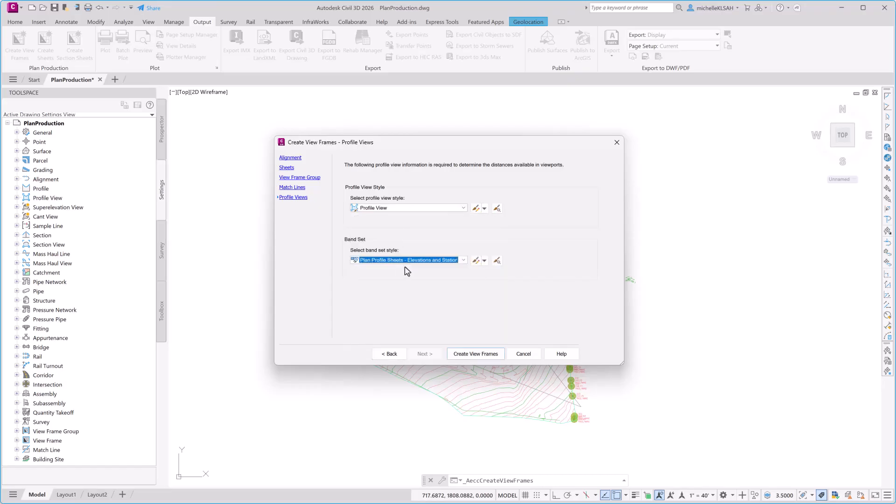
left_click(470, 357)
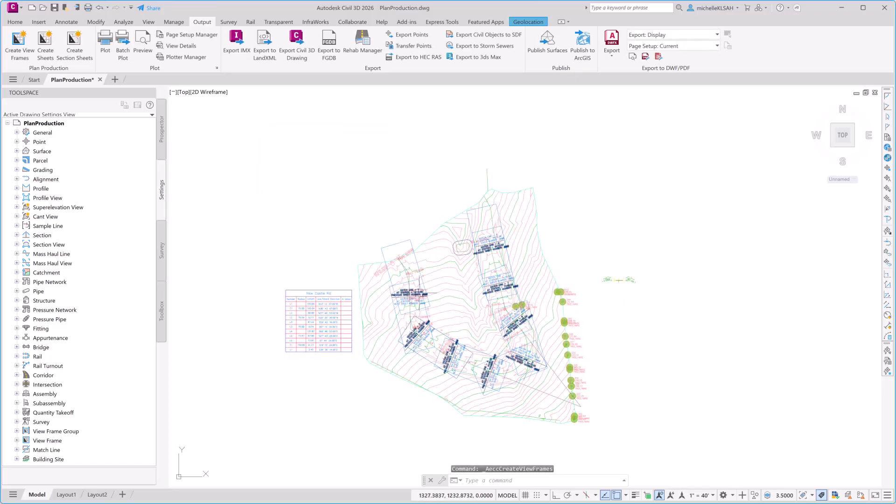
- Start creating sheets for all view frames in VFG - New Castle Rd - (1), with all layouts in the current drawing
scroll(417, 277, "up", 6)
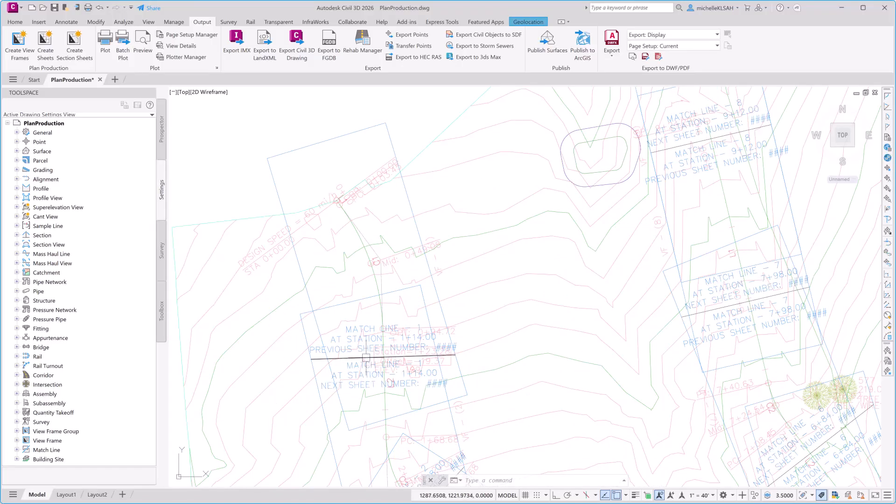
scroll(385, 355, "up", 2)
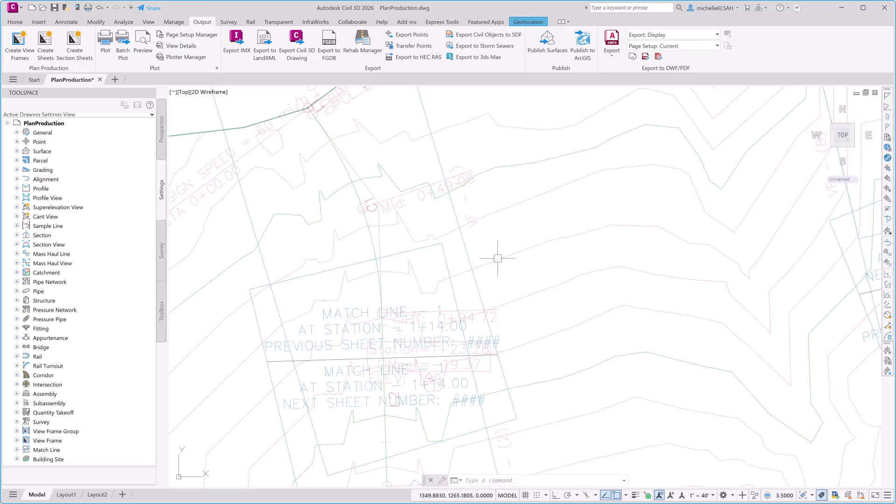
scroll(457, 268, "down", 6)
middle_click_drag(459, 268, 420, 266)
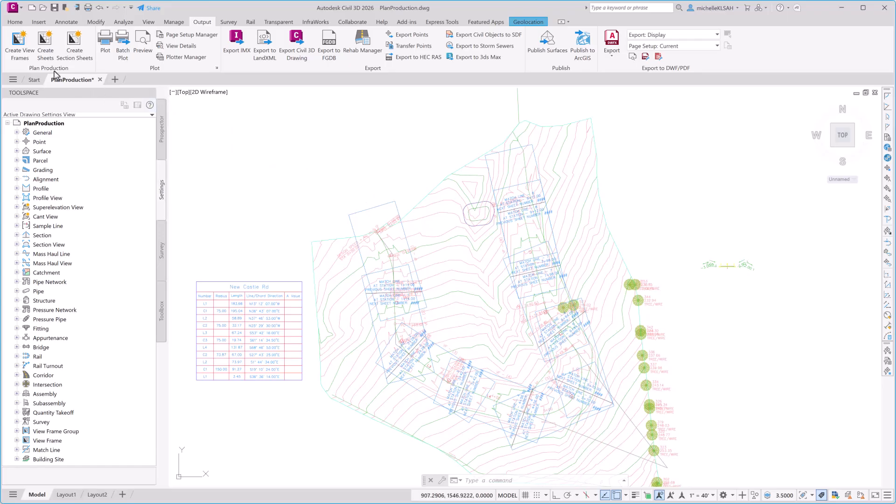
left_click(46, 45)
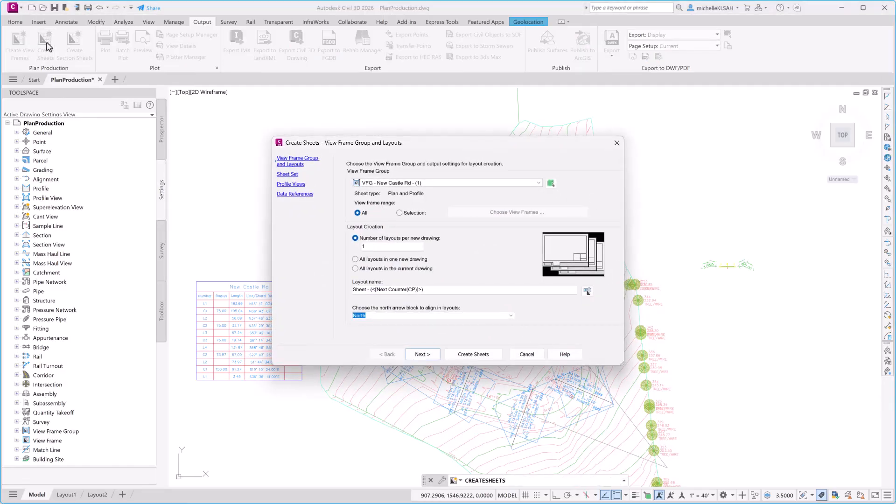
left_click(432, 184)
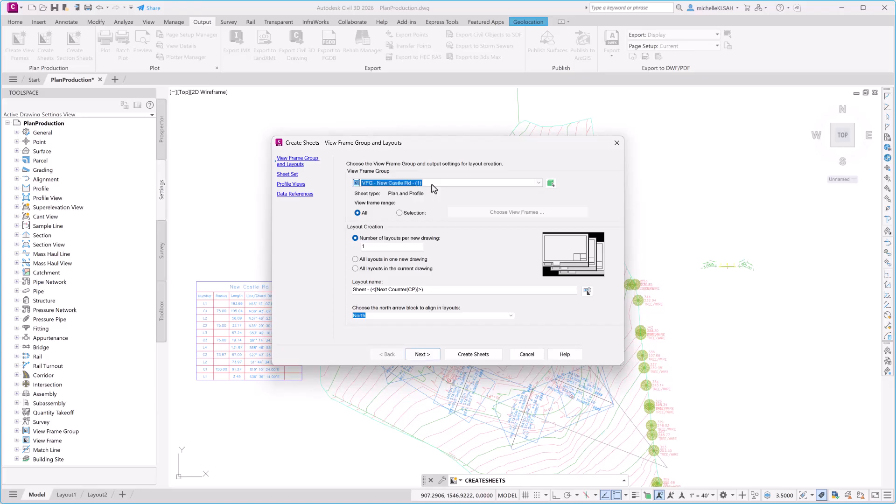
left_click(399, 212)
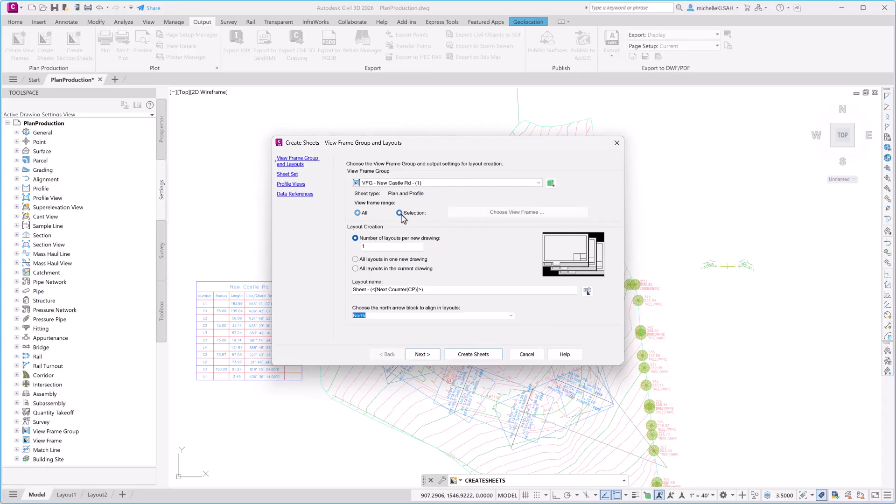
left_click(357, 213)
left_click(356, 268)
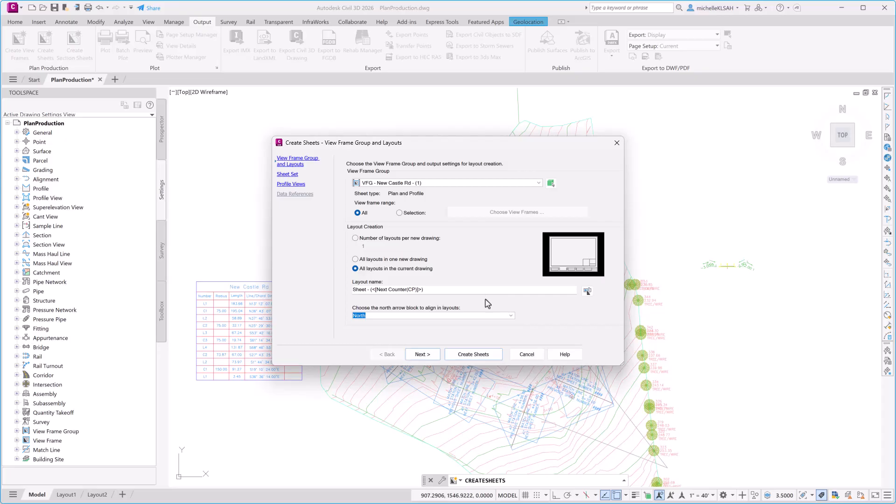
- Keep the North block as north arrow and the new sheet set VFG - New Castle Rd - (1), and continue to the profile view settings
left_click(510, 316)
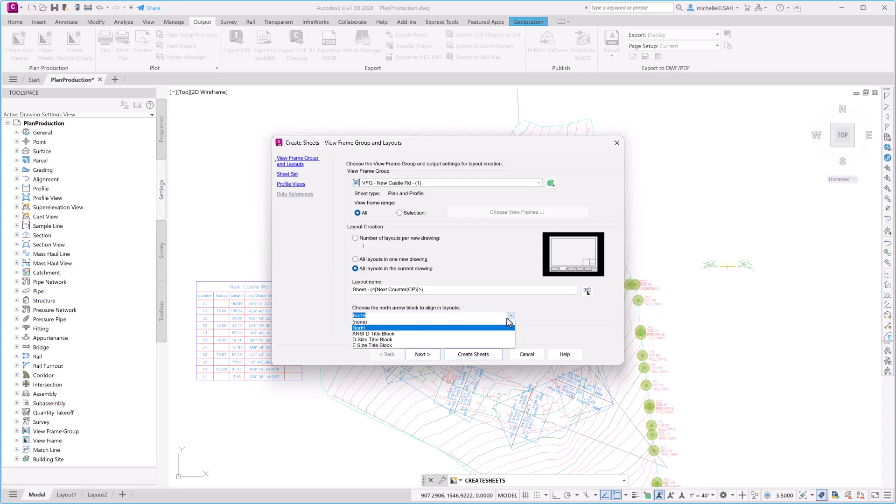
left_click(439, 328)
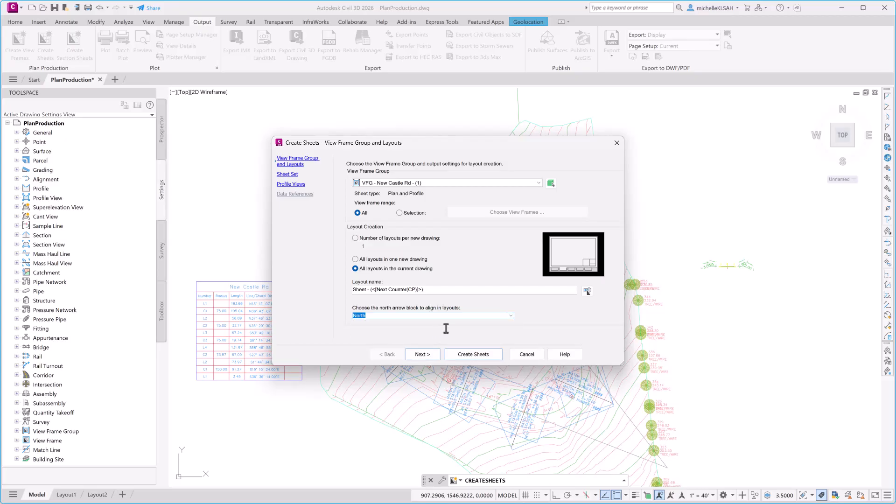
left_click(422, 355)
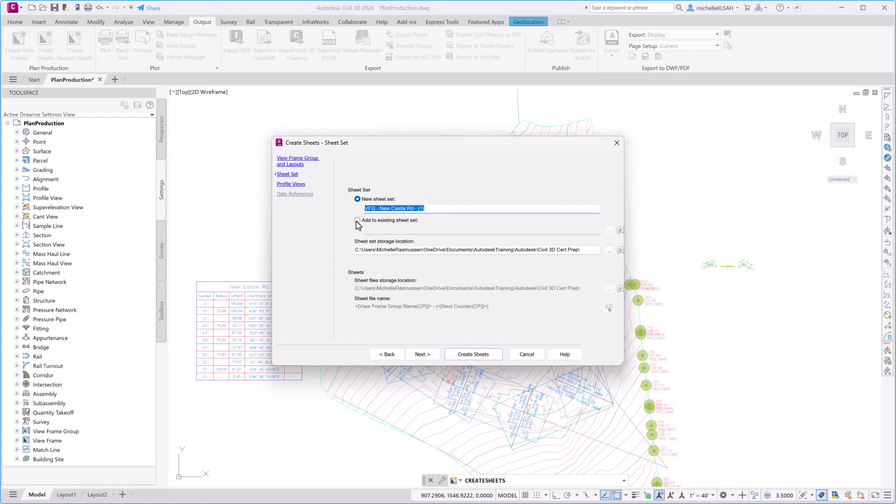
left_click(425, 355)
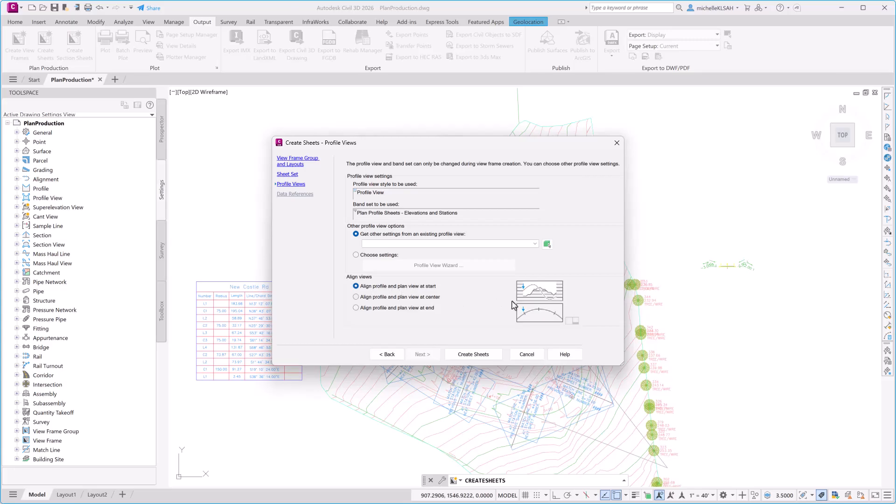
- Align the profile and plan views at center and create the sheets, accepting that the current drawing is saved
left_click(413, 298)
left_click(464, 356)
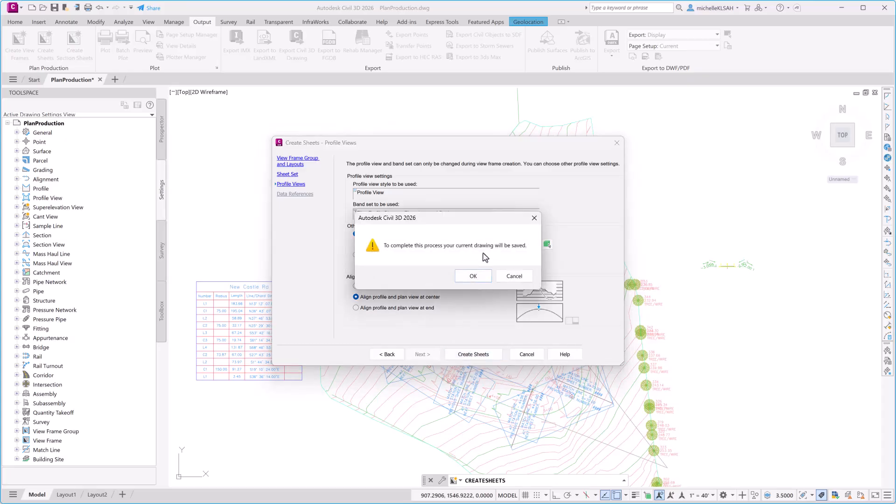
left_click(483, 277)
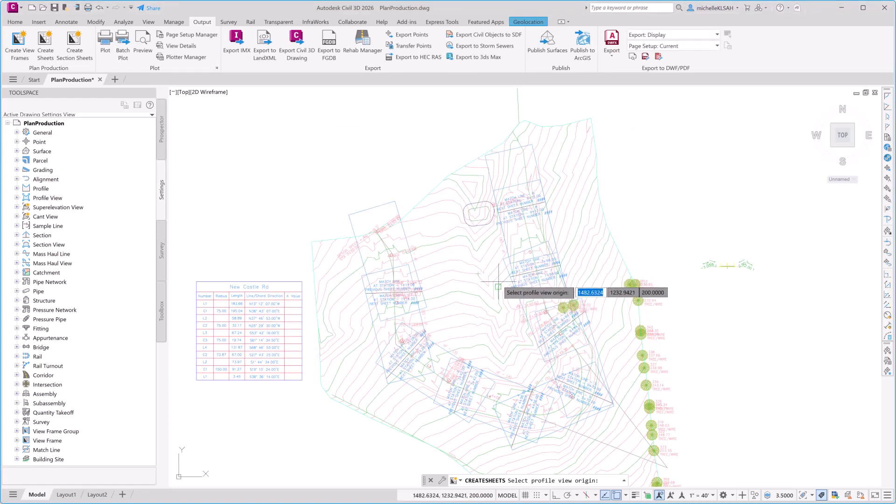
- Place the profile view origin in the empty area southeast of the surface and close the event list
scroll(646, 343, "down", 2)
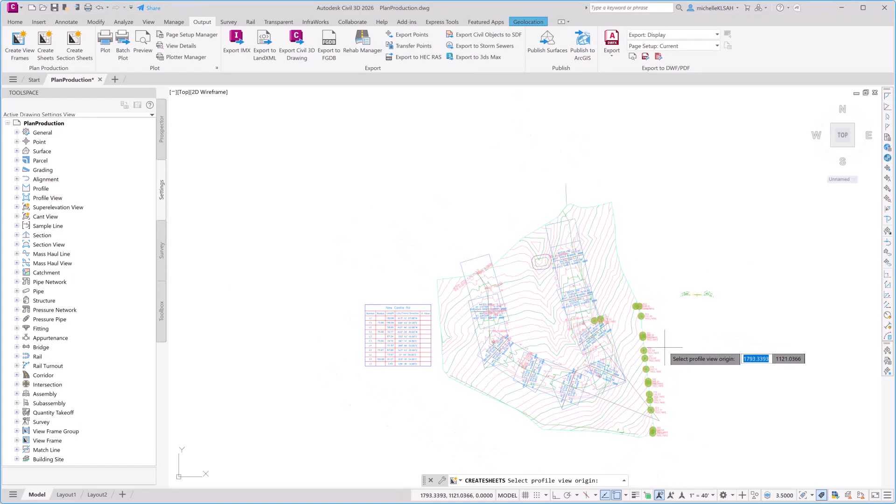
scroll(665, 347, "down", 1)
scroll(607, 343, "down", 2)
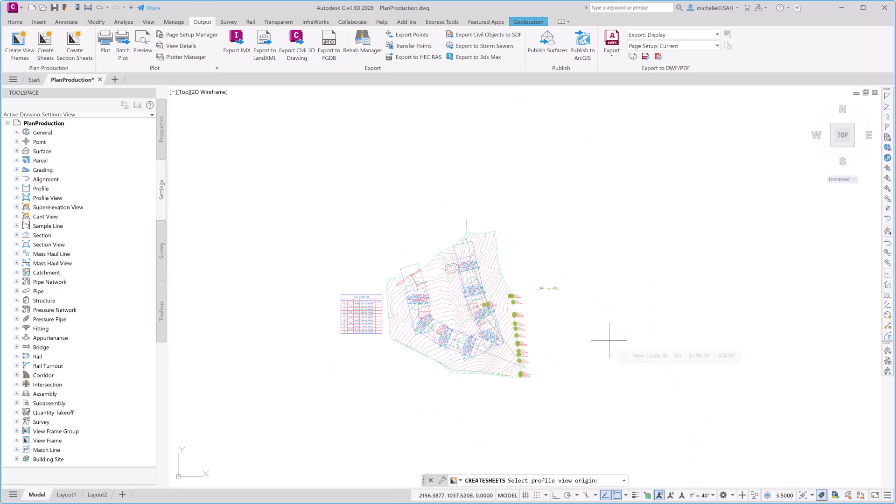
left_click(593, 373)
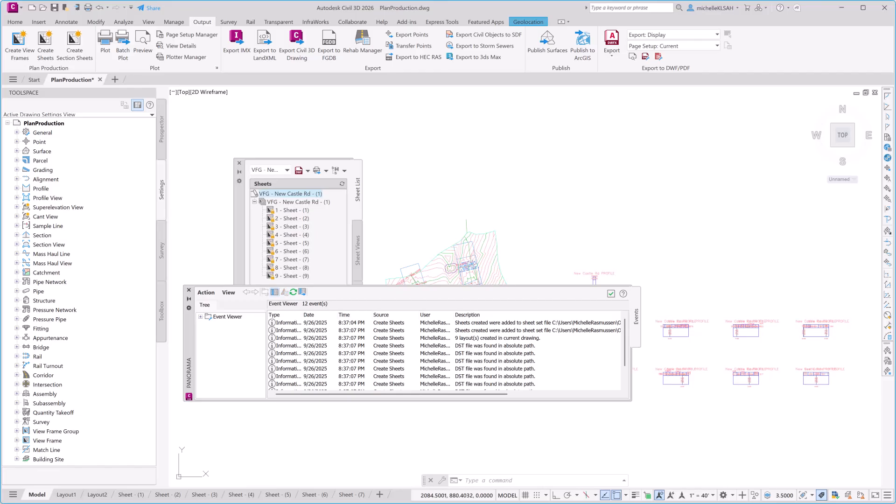
left_click(189, 291)
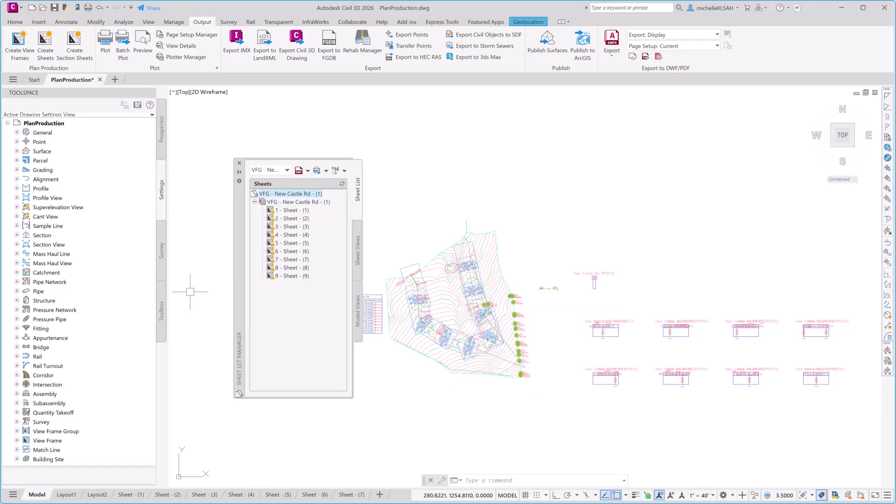
- Open the Sheet - (1) layout and collapse the Sheet Set Manager to inspect the plan and profile
left_click(293, 212)
left_click(293, 220)
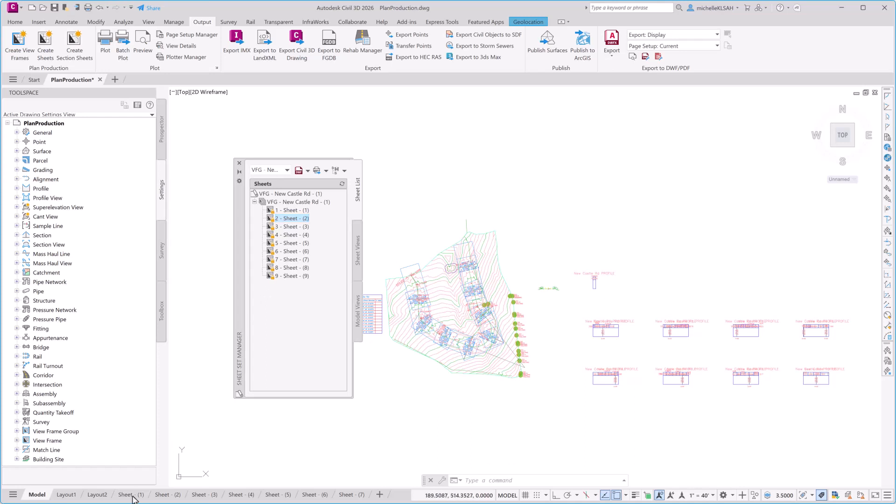
mouse_move(132, 498)
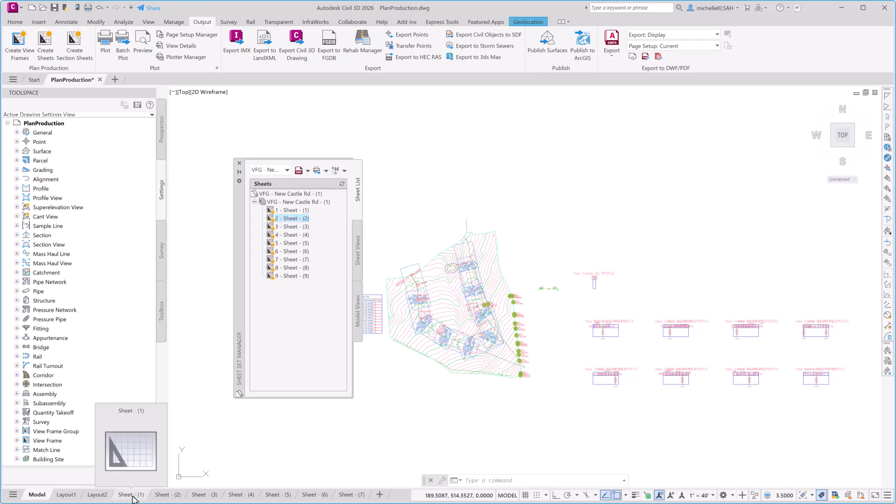
left_click(132, 496)
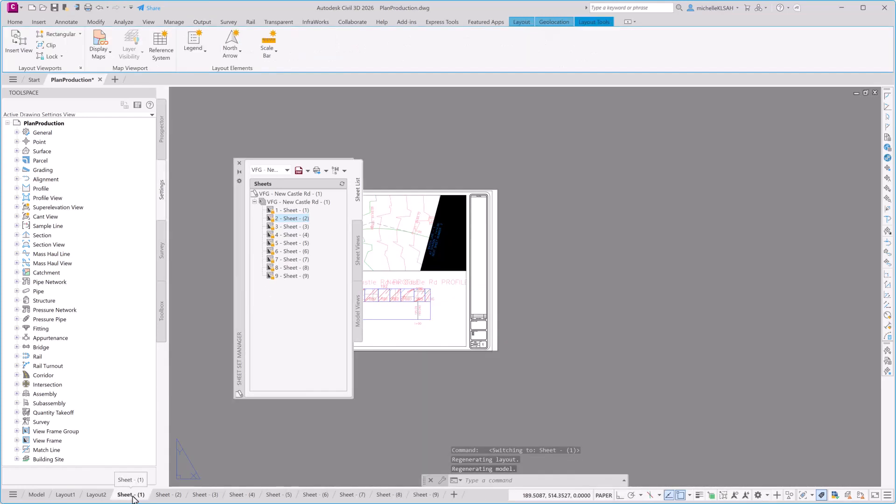
left_click(239, 172)
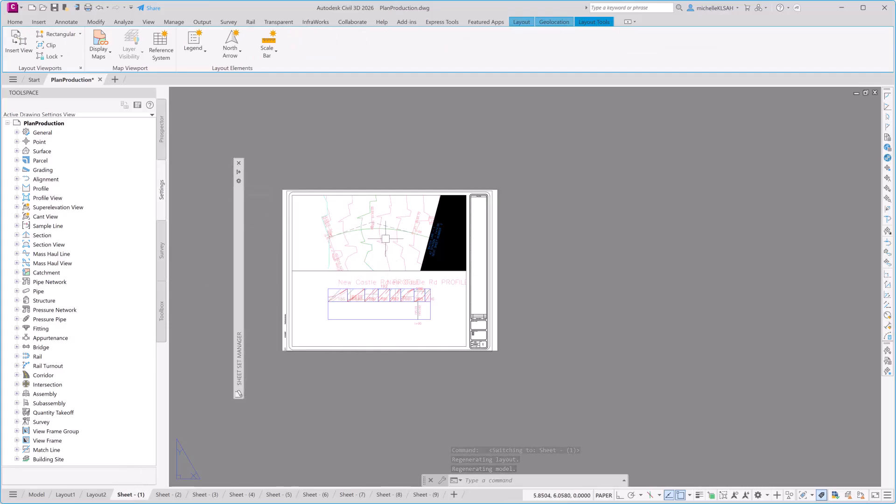
scroll(385, 239, "up", 2)
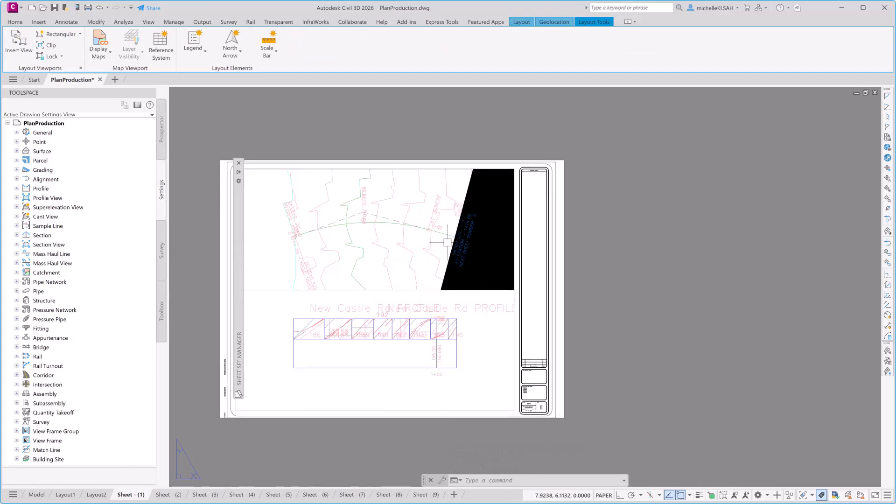
scroll(471, 243, "up", 2)
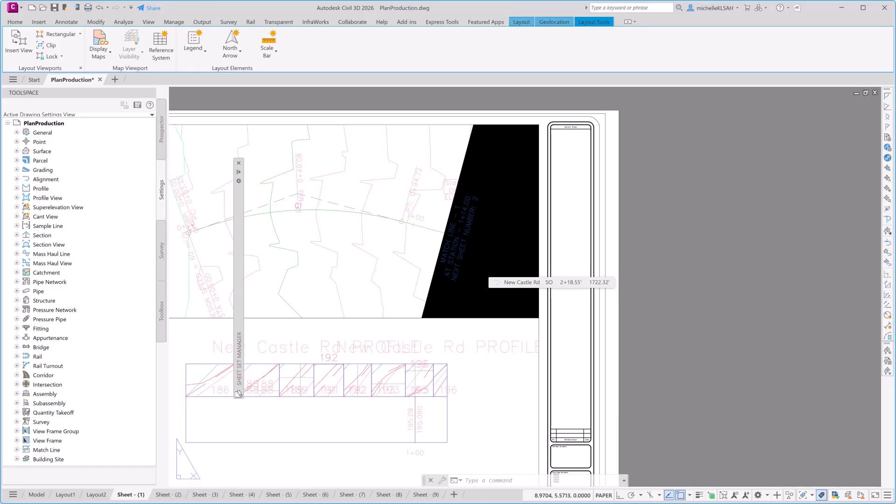
- Activate the profile viewport on Sheet - (1) and select the New Castle Rd profile view in it
left_click(489, 393)
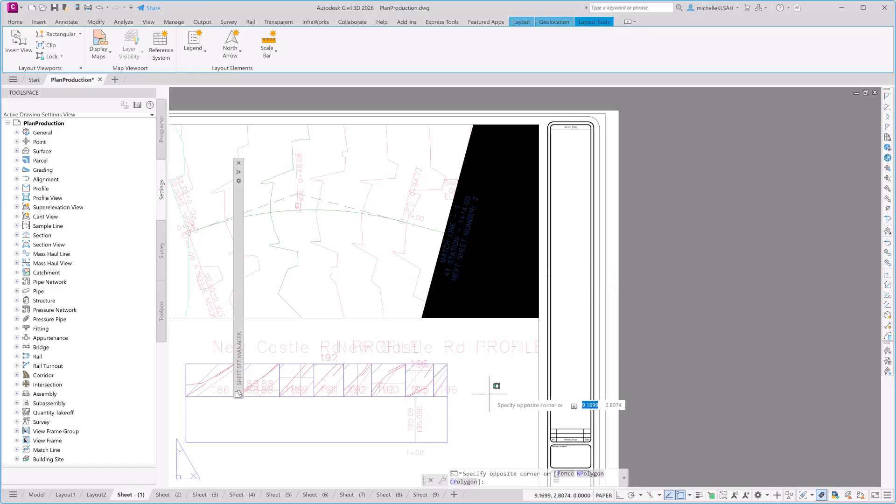
double_click(484, 383)
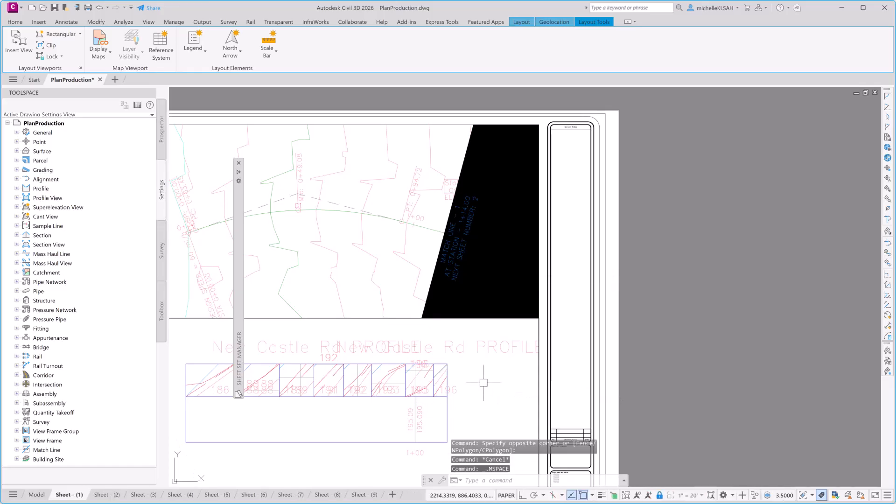
middle_click_drag(484, 383, 580, 336)
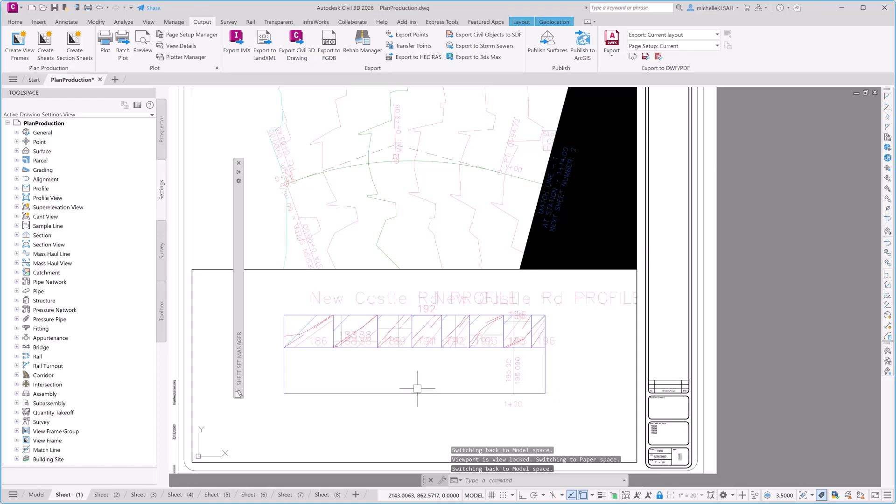
left_click(387, 393)
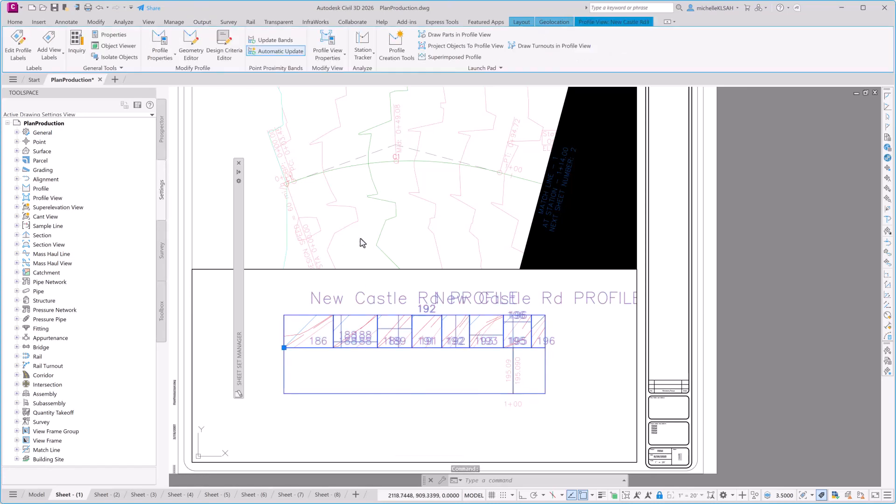
- Set the split profile view's user specified height to 10.00' in its elevation properties
left_click(327, 42)
left_click_drag(630, 127, 470, 103)
left_click(417, 116)
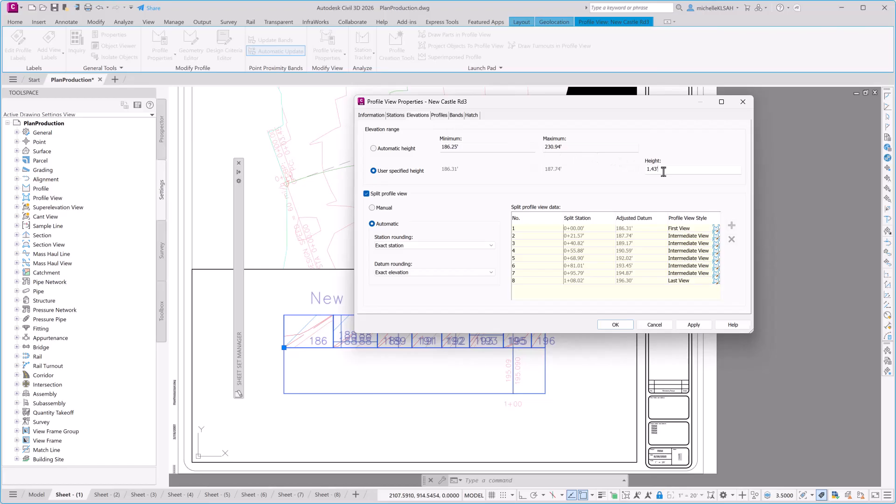
left_click_drag(663, 169, 639, 169)
left_click(698, 325)
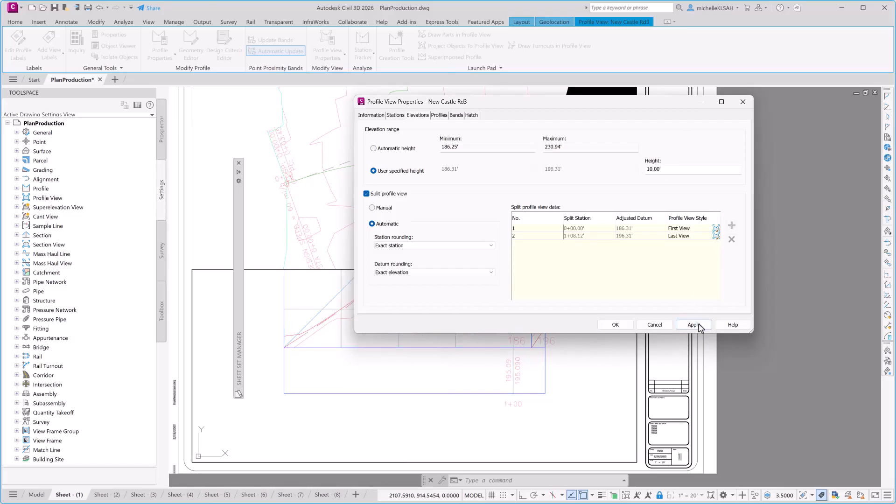
left_click(618, 326)
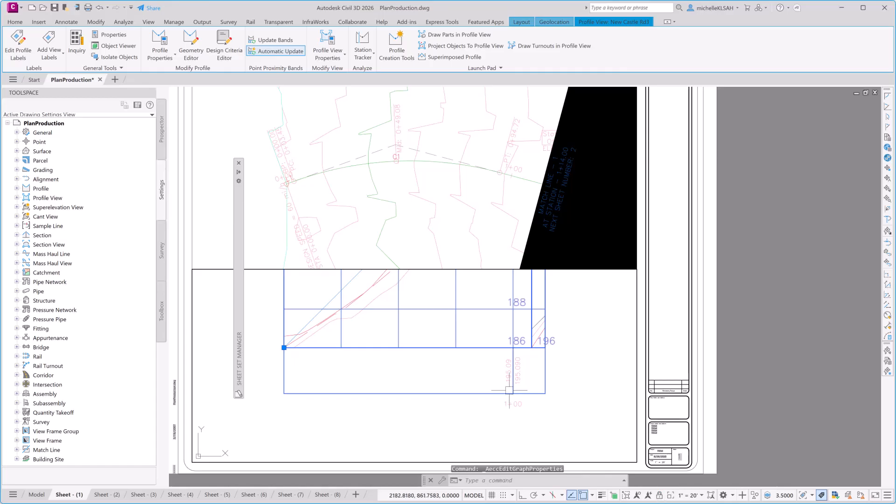
- Reposition the profile view within its viewport and set its user specified height to 5.00'
mouse_move(490, 364)
middle_mouse_down()
mouse_move(449, 500)
mouse_move(445, 427)
middle_mouse_up()
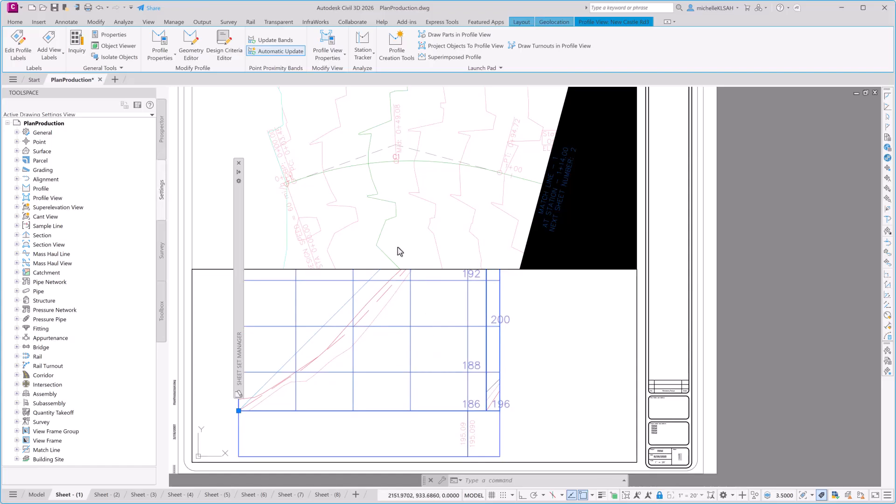
left_click(326, 43)
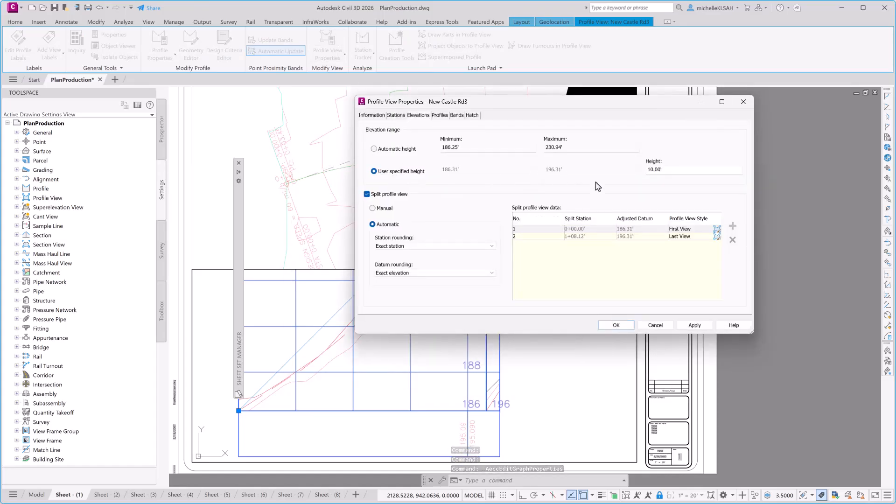
double_click(663, 170)
type("5")
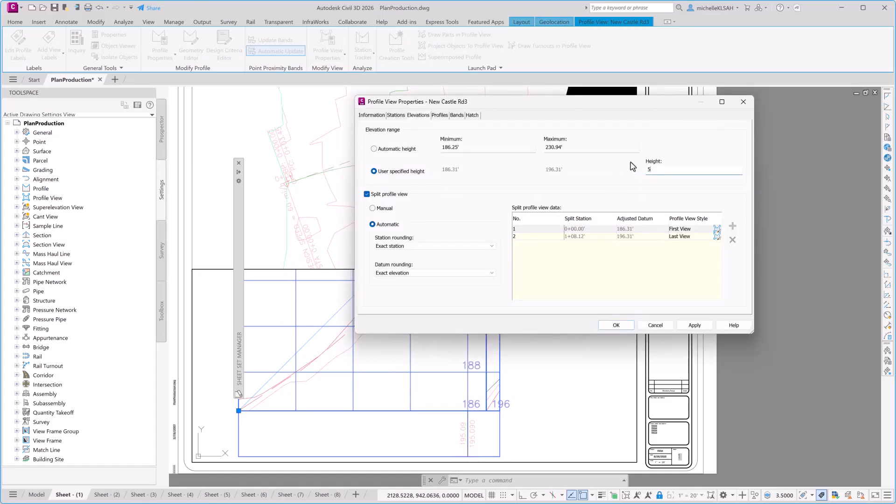
left_click(692, 326)
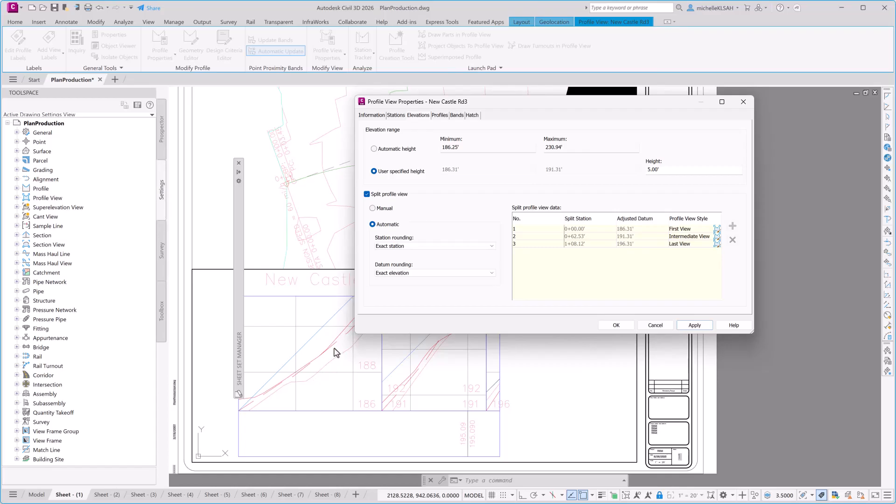
left_click(615, 325)
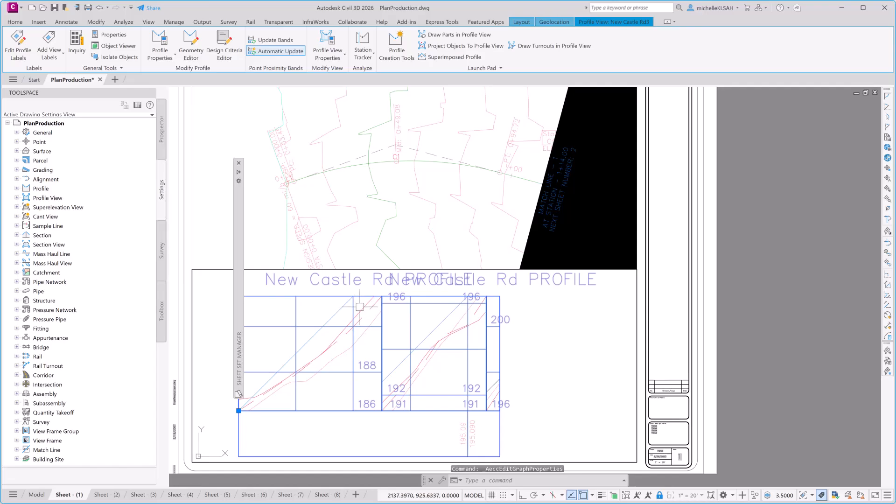